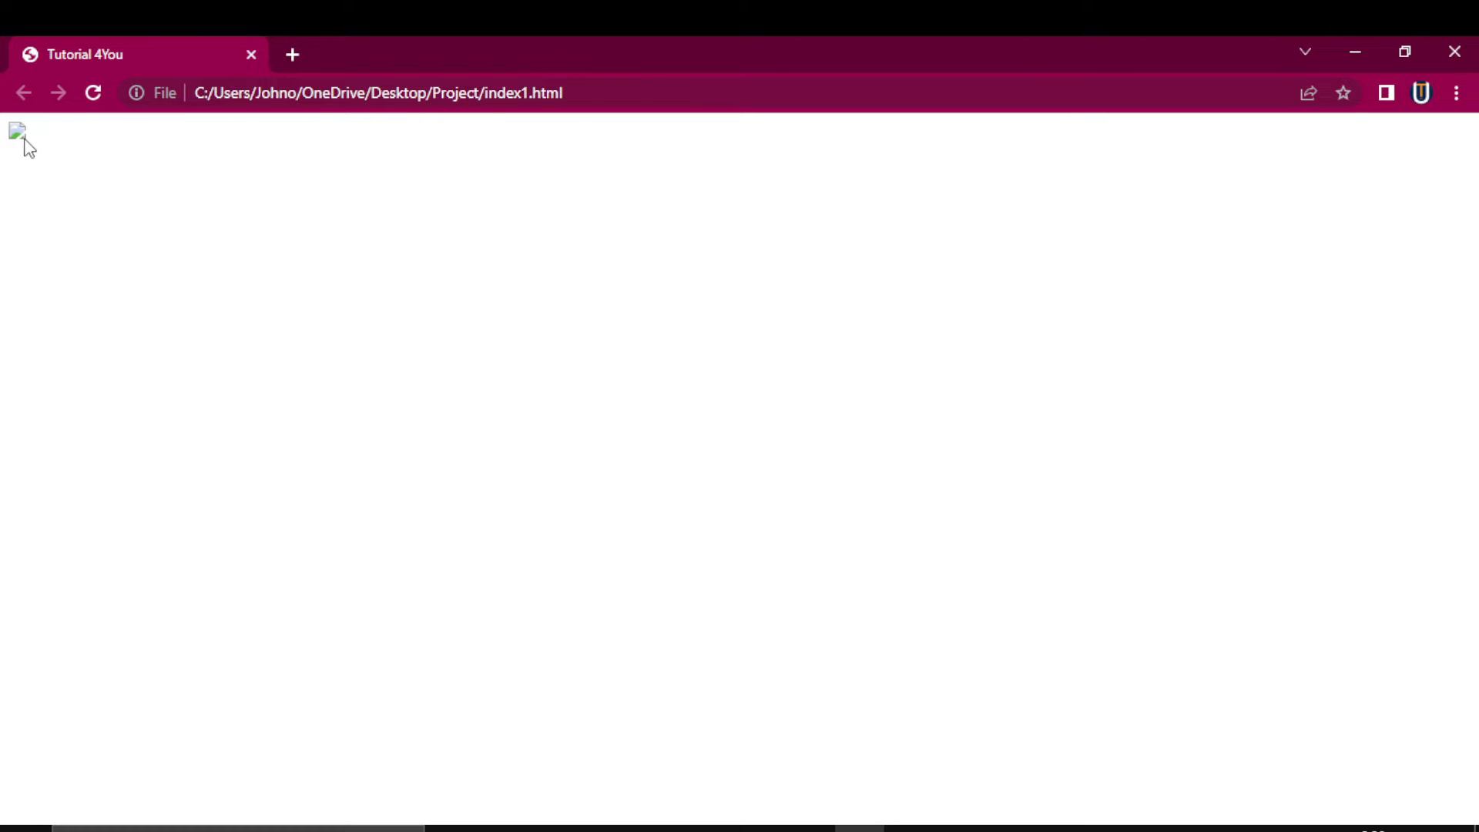
Open LOGO.jpg from the Project images folder in Google Chrome
key(ctrl+plus)
key(ctrl+plus)
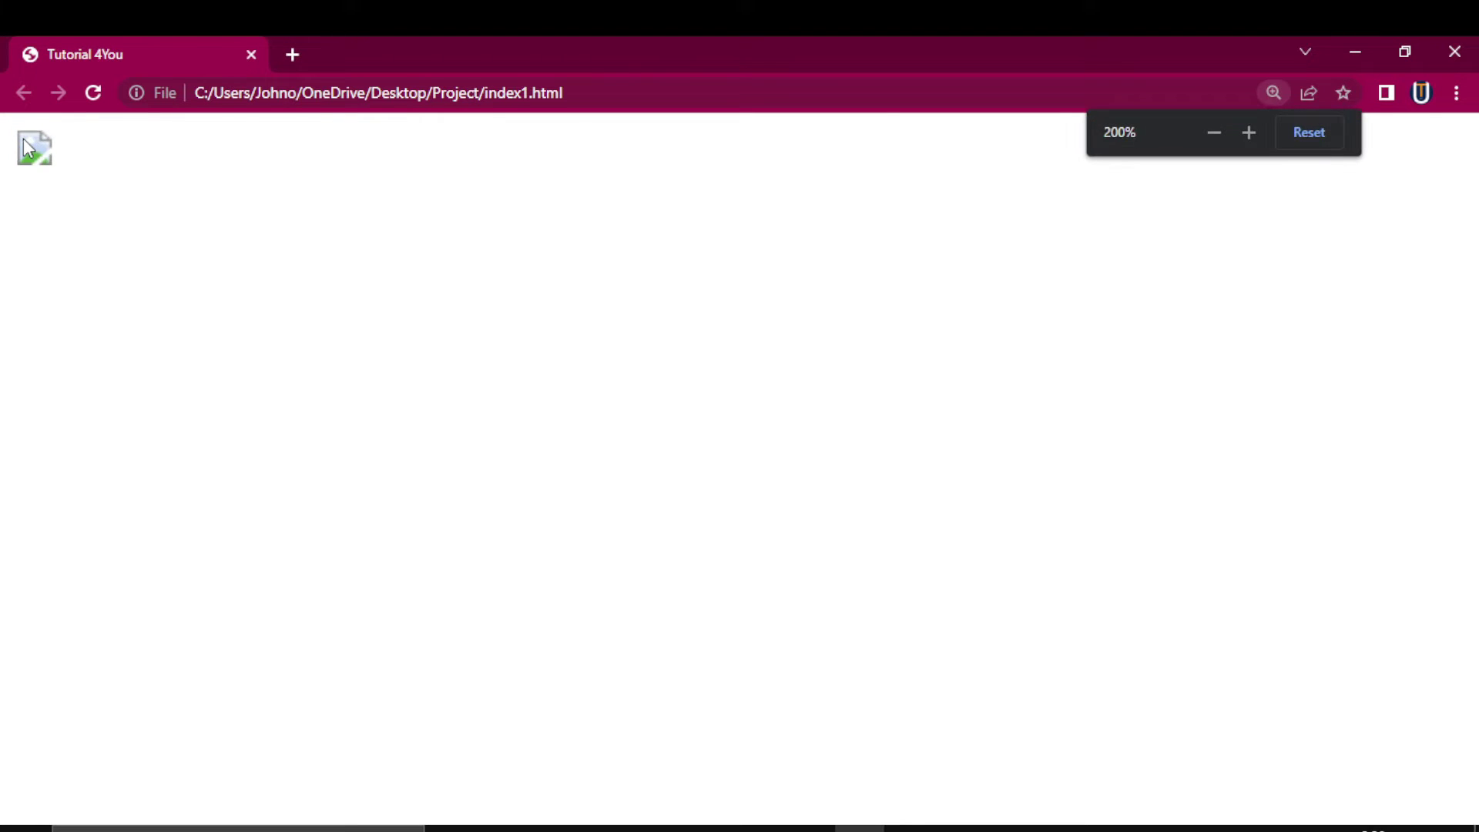
key(ctrl+minus)
key(ctrl+minus)
key(ctrl+minus)
key(ctrl+minus)
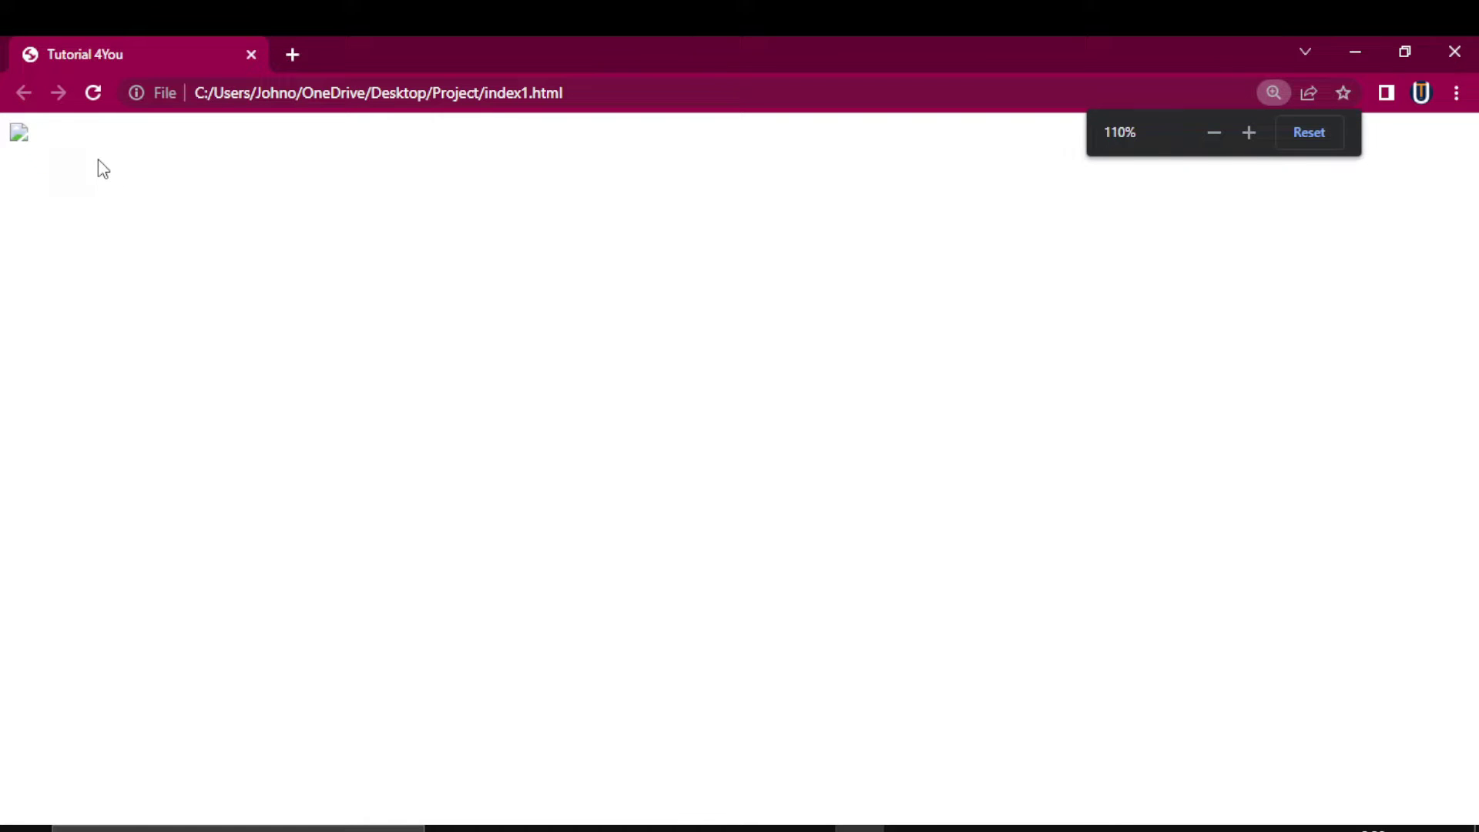
click(1354, 52)
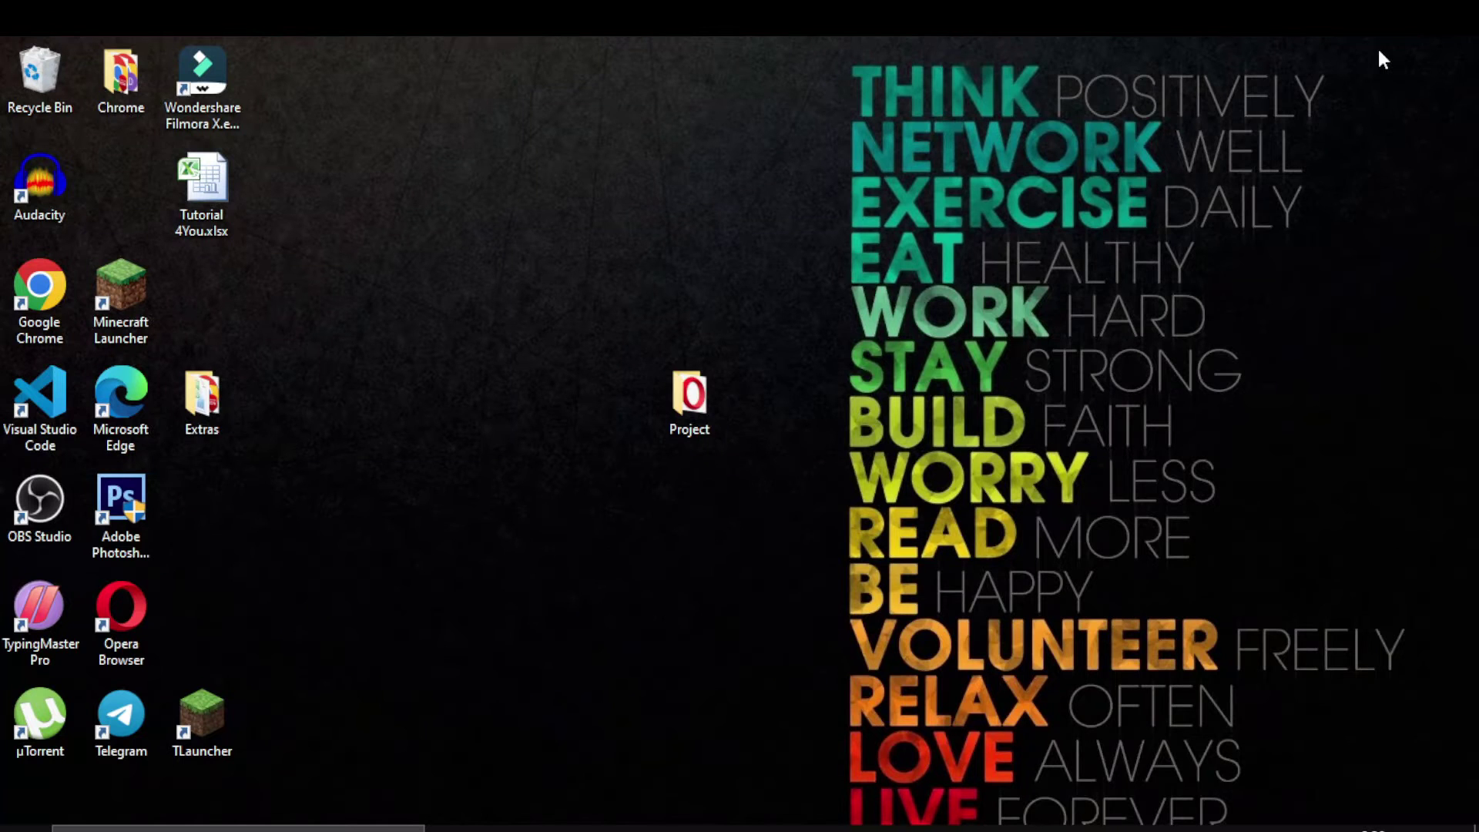
double_click(688, 399)
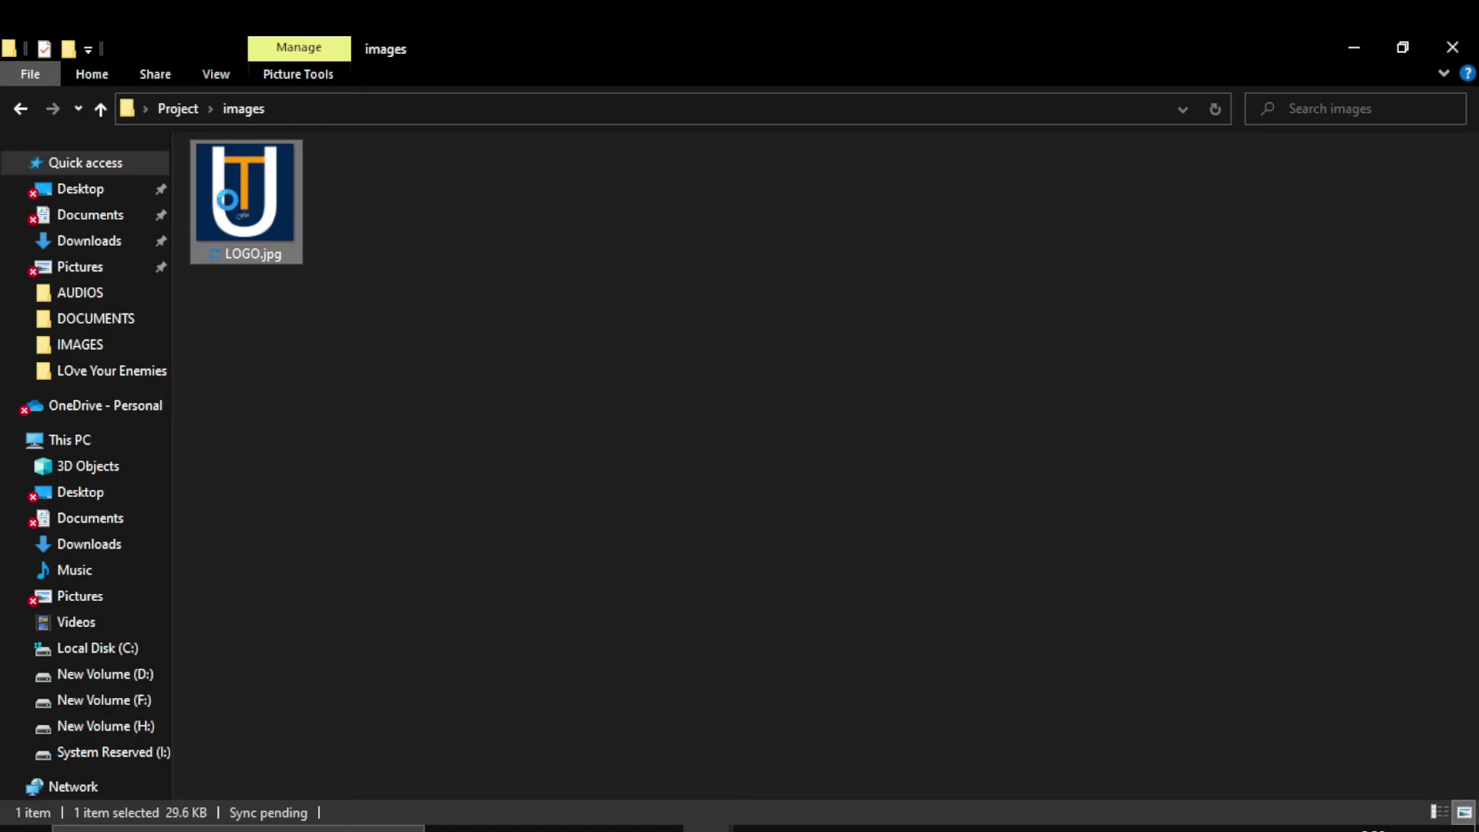
right_click(228, 199)
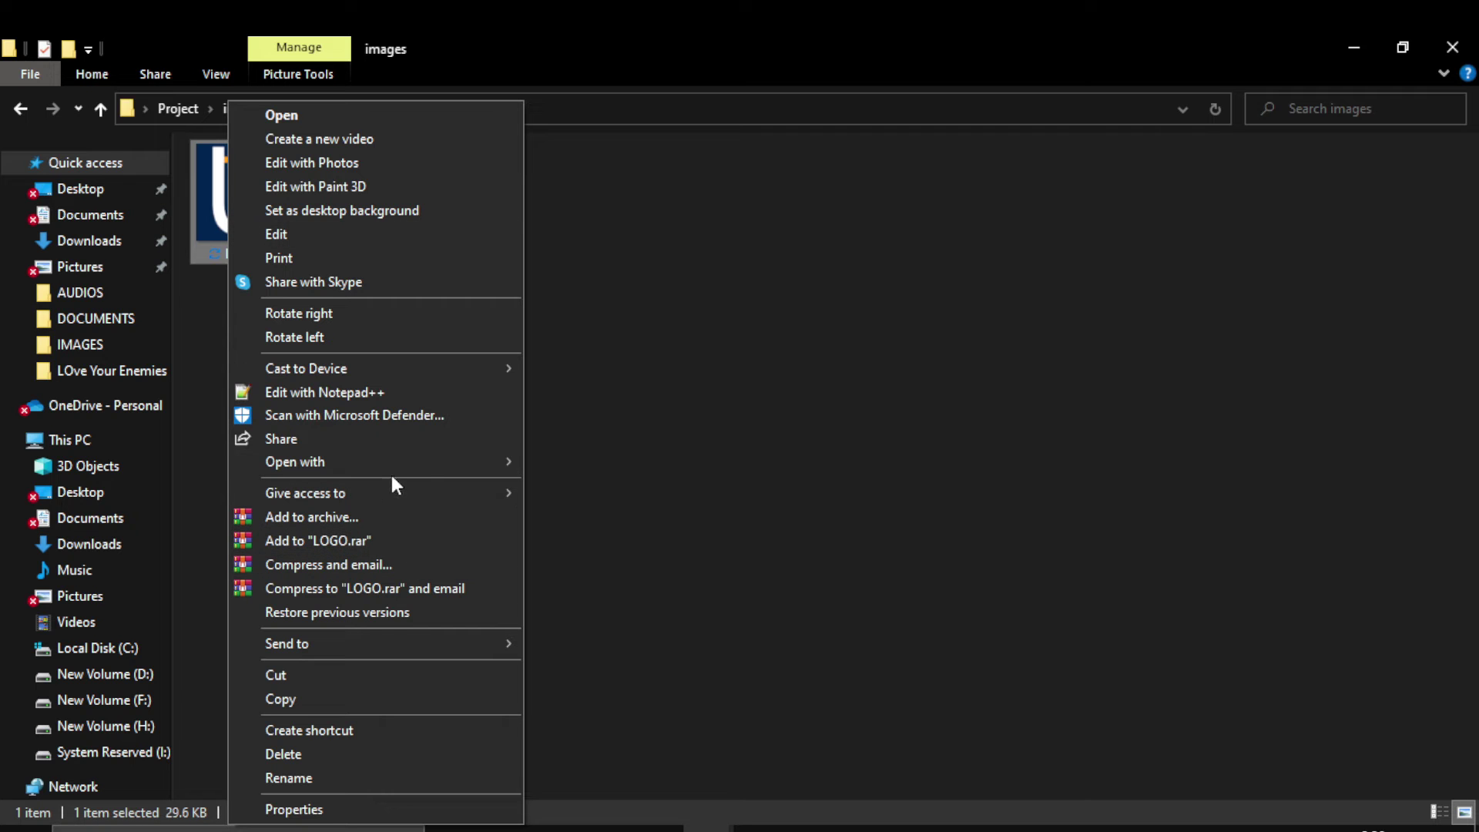
mouse_move(295, 461)
click(598, 463)
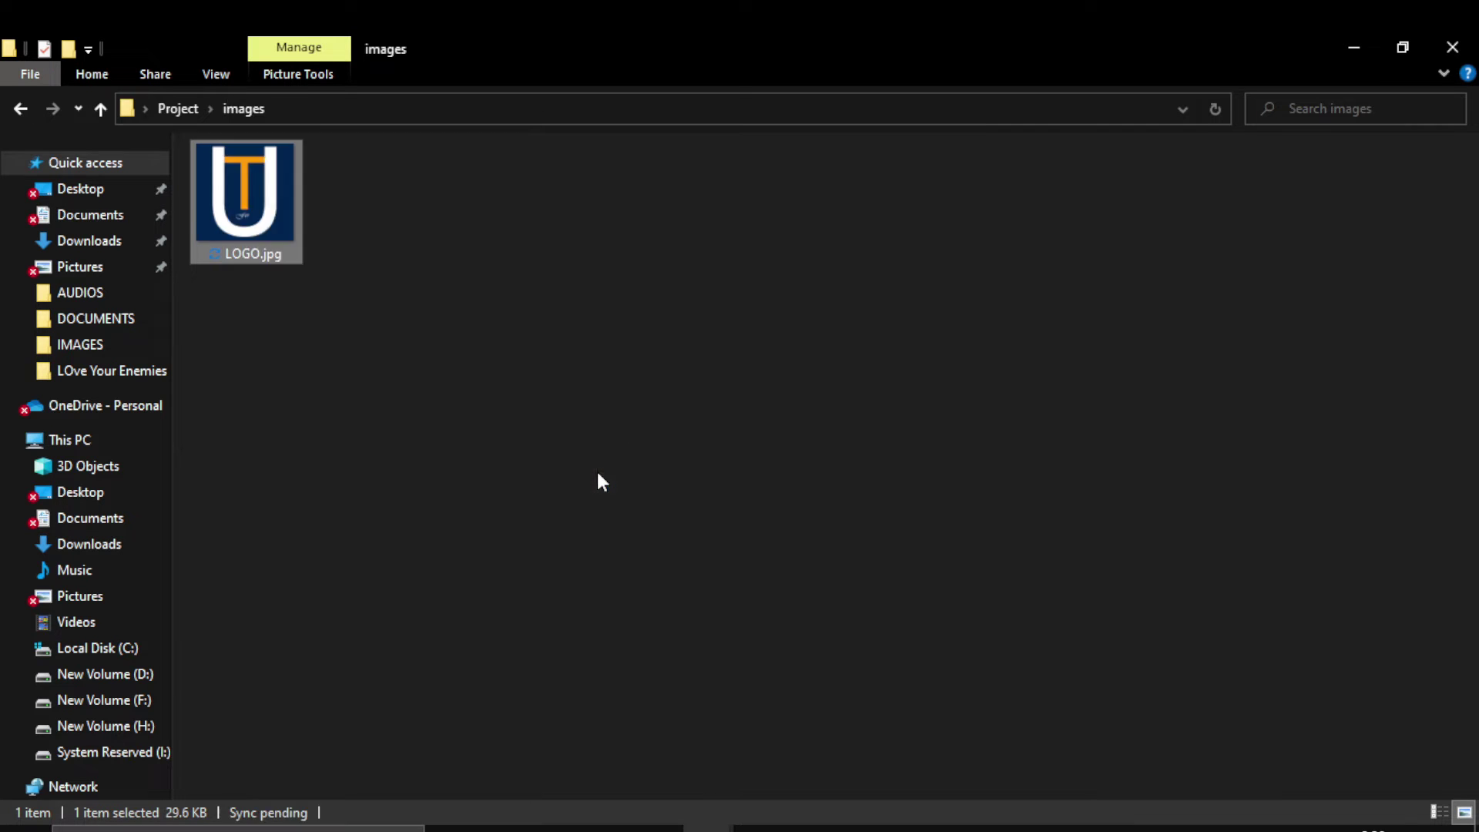
Paste LOGO.jpg's full file path into the img src on line 8 and save index1.html
click(651, 93)
right_click(676, 95)
click(713, 218)
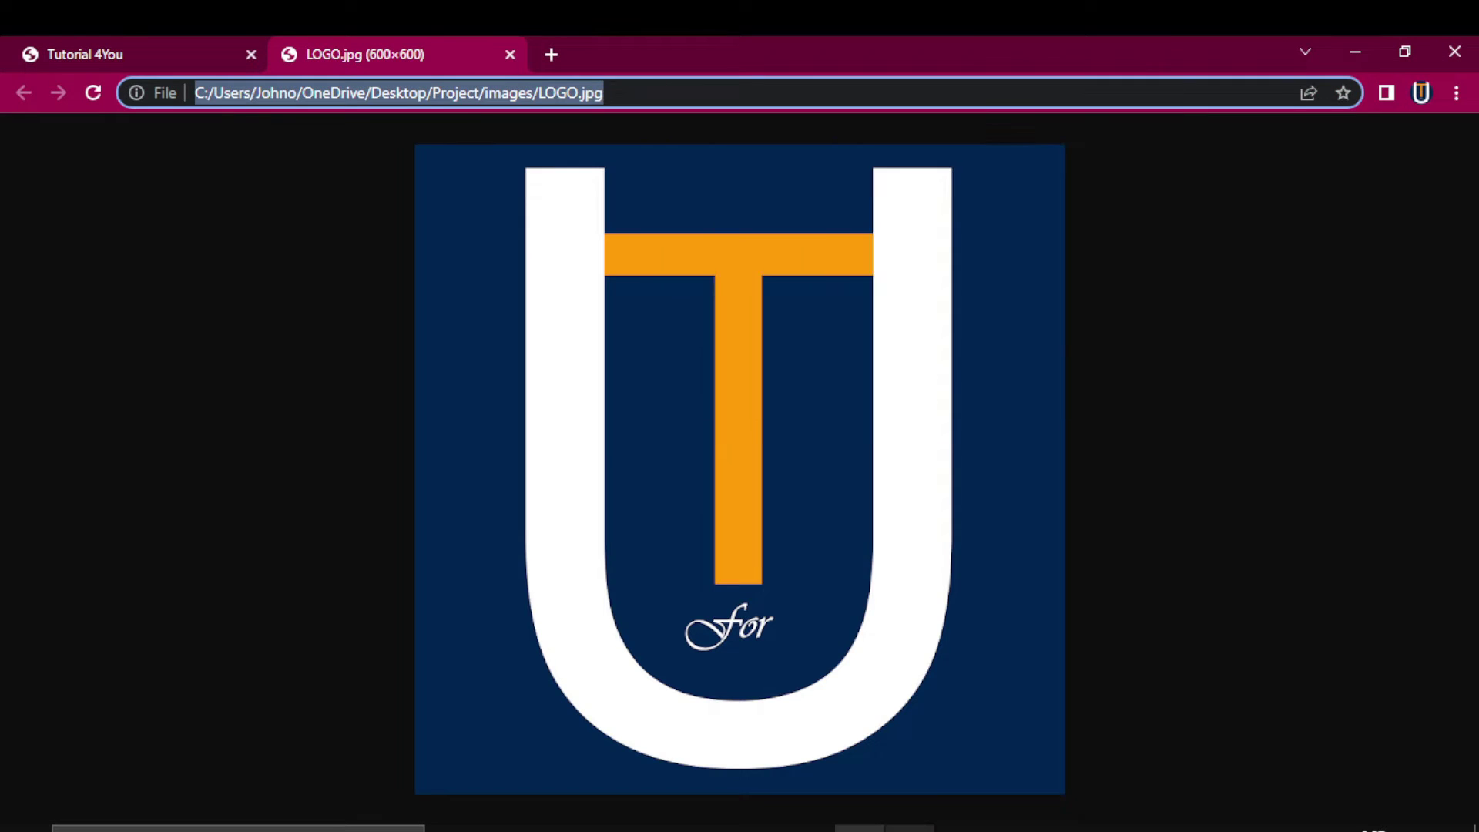
drag(457, 394, 319, 393)
right_click(334, 393)
click(382, 404)
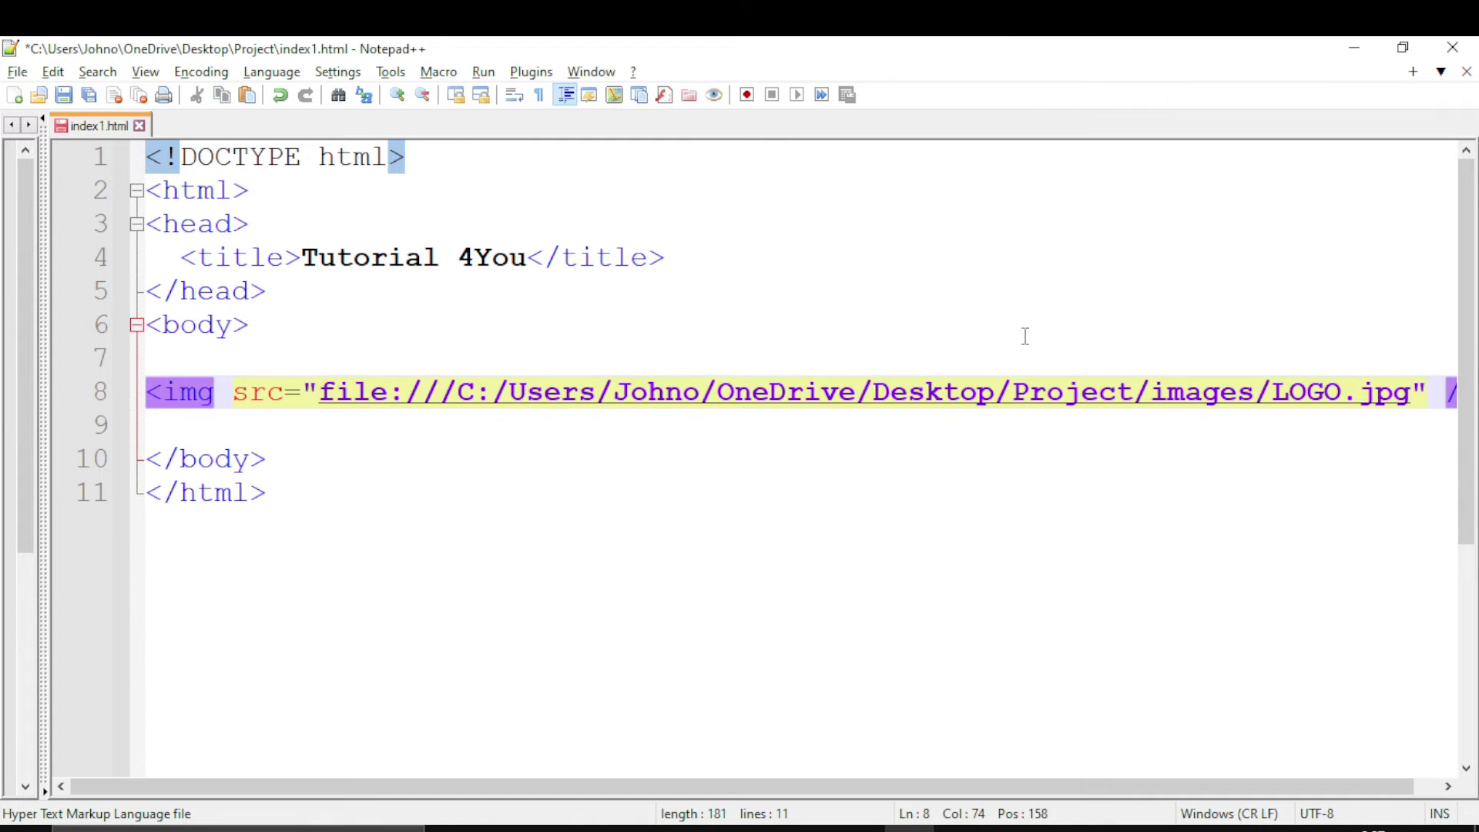
click(64, 94)
key(alt+Tab)
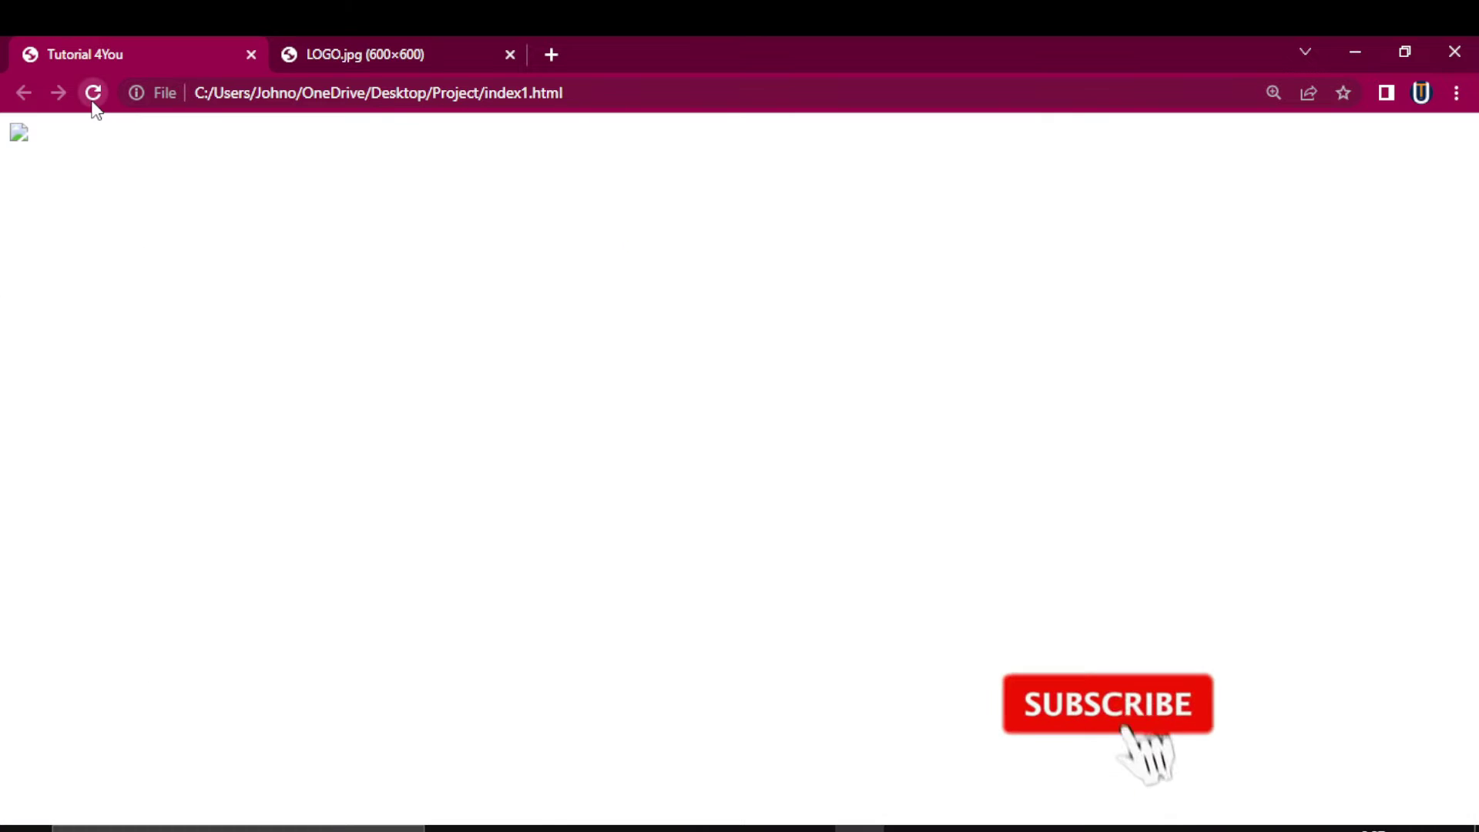
Reload index1.html to check whether the absolute-path image displays
click(93, 96)
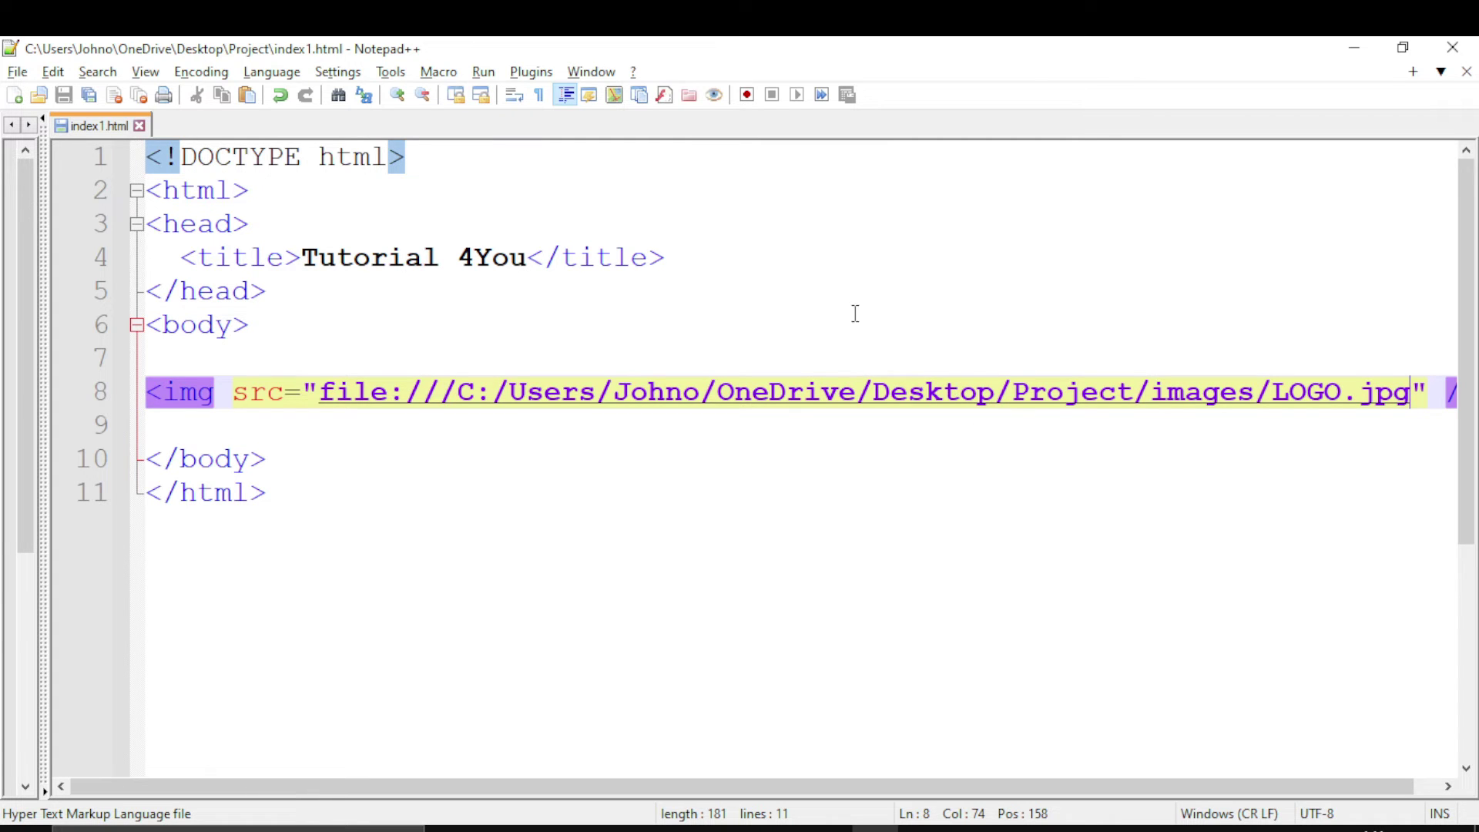
Compare index1.html's source with the broken browser page, then show the desktop
key(alt+Tab)
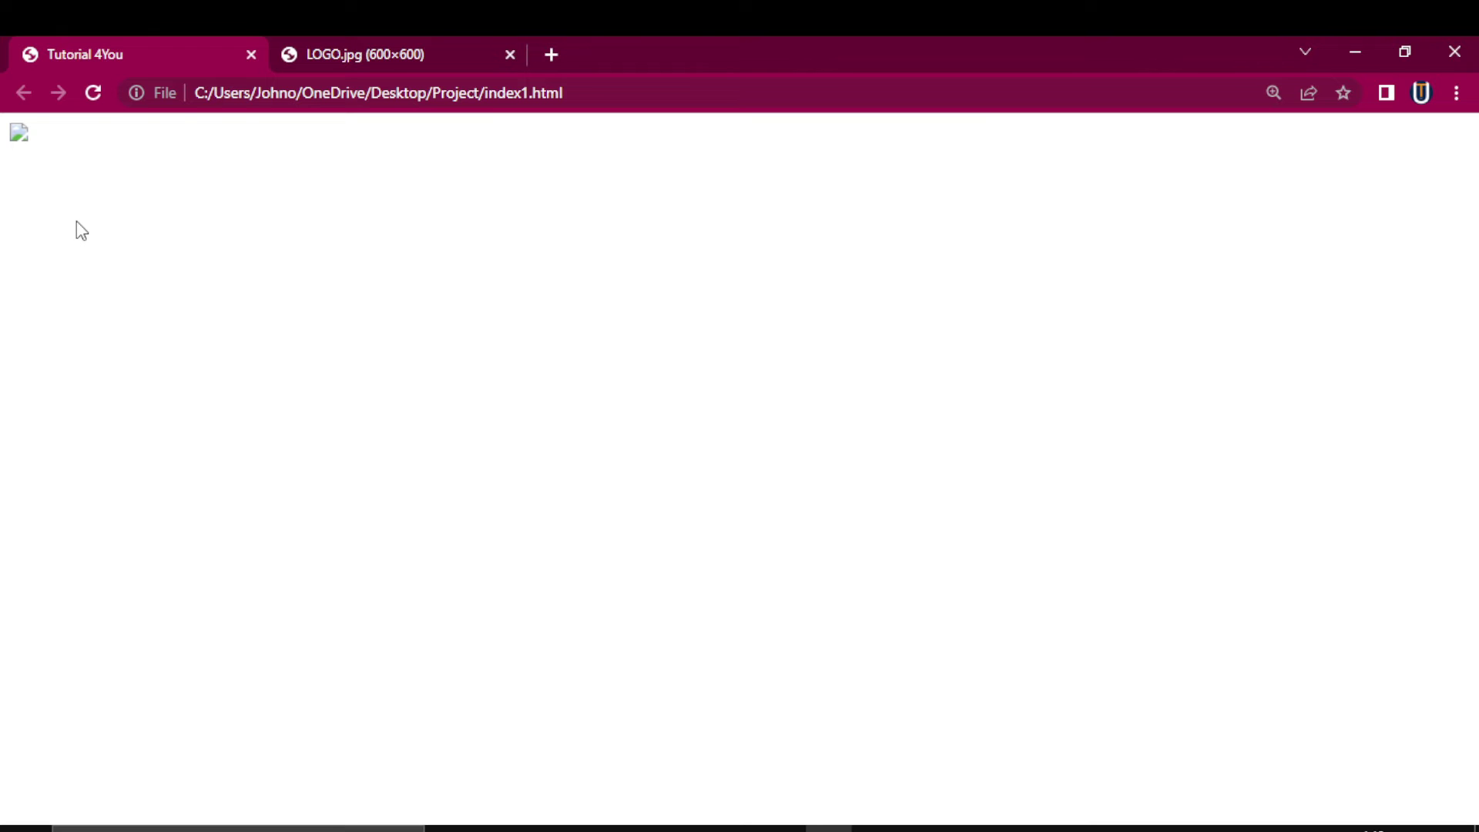
key(alt+Tab)
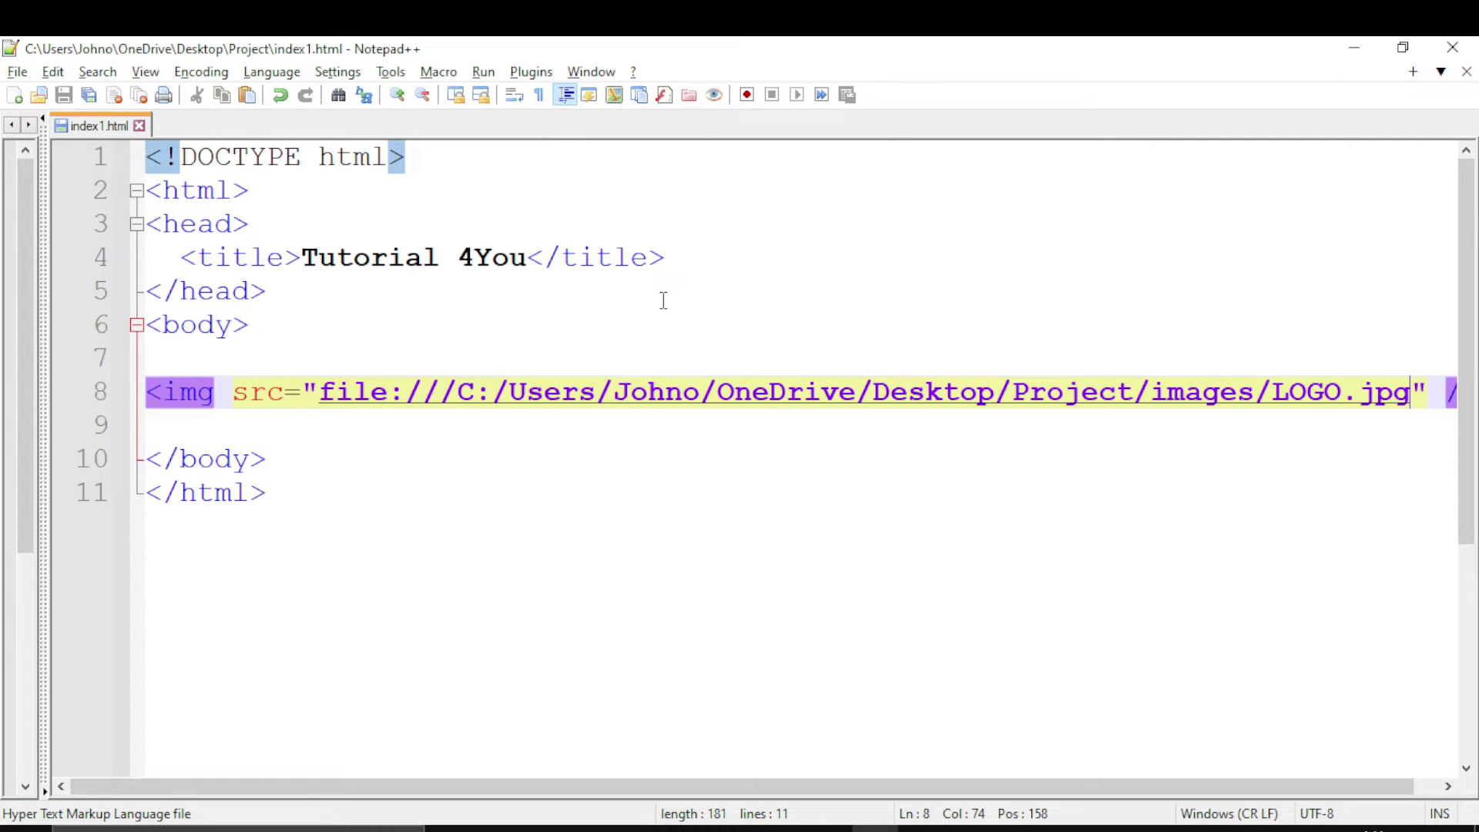
key(super+d)
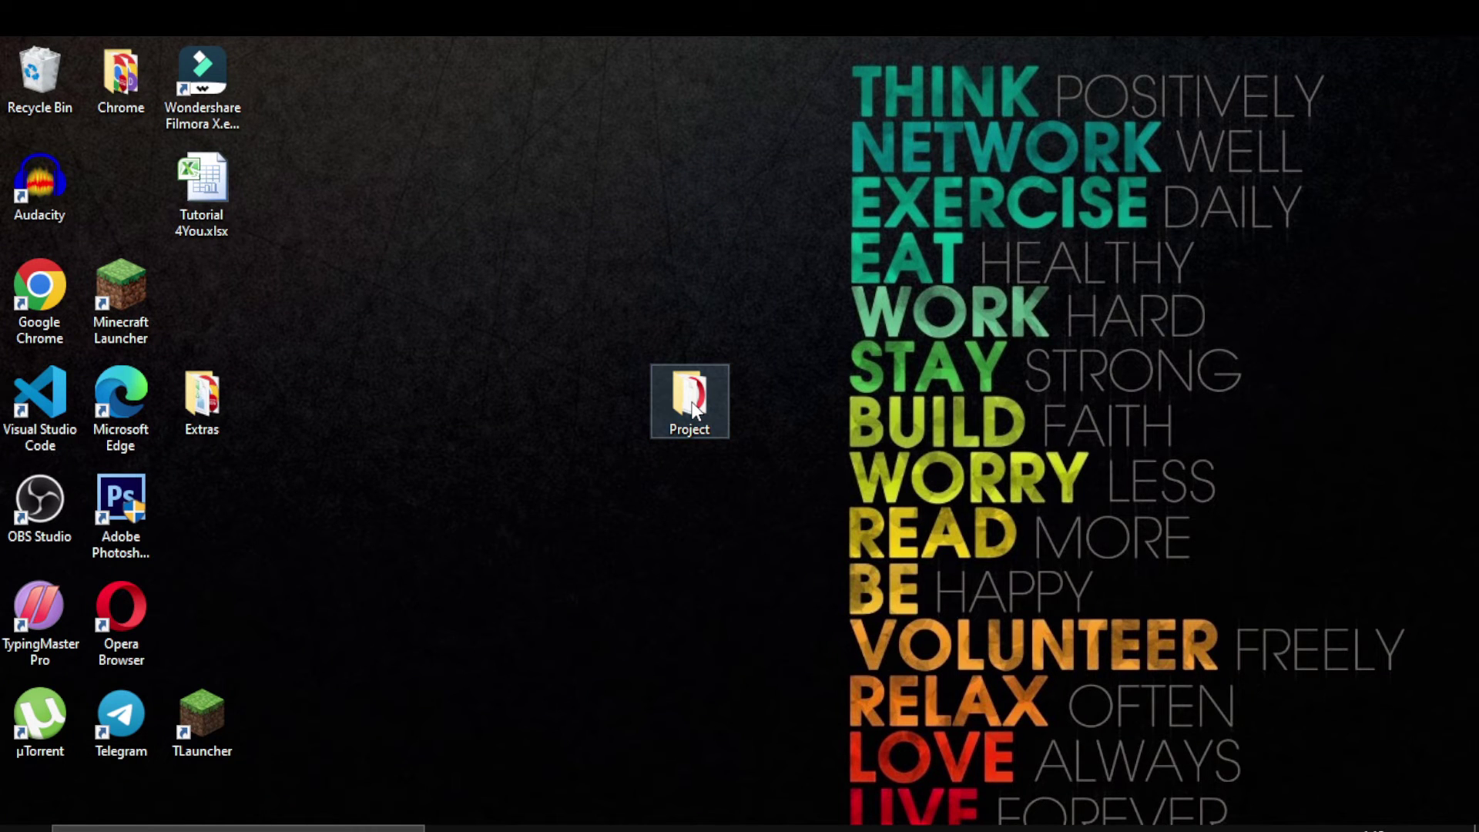
Browse Project > images to see LOGO.jpg, then return to the Project folder
double_click(690, 399)
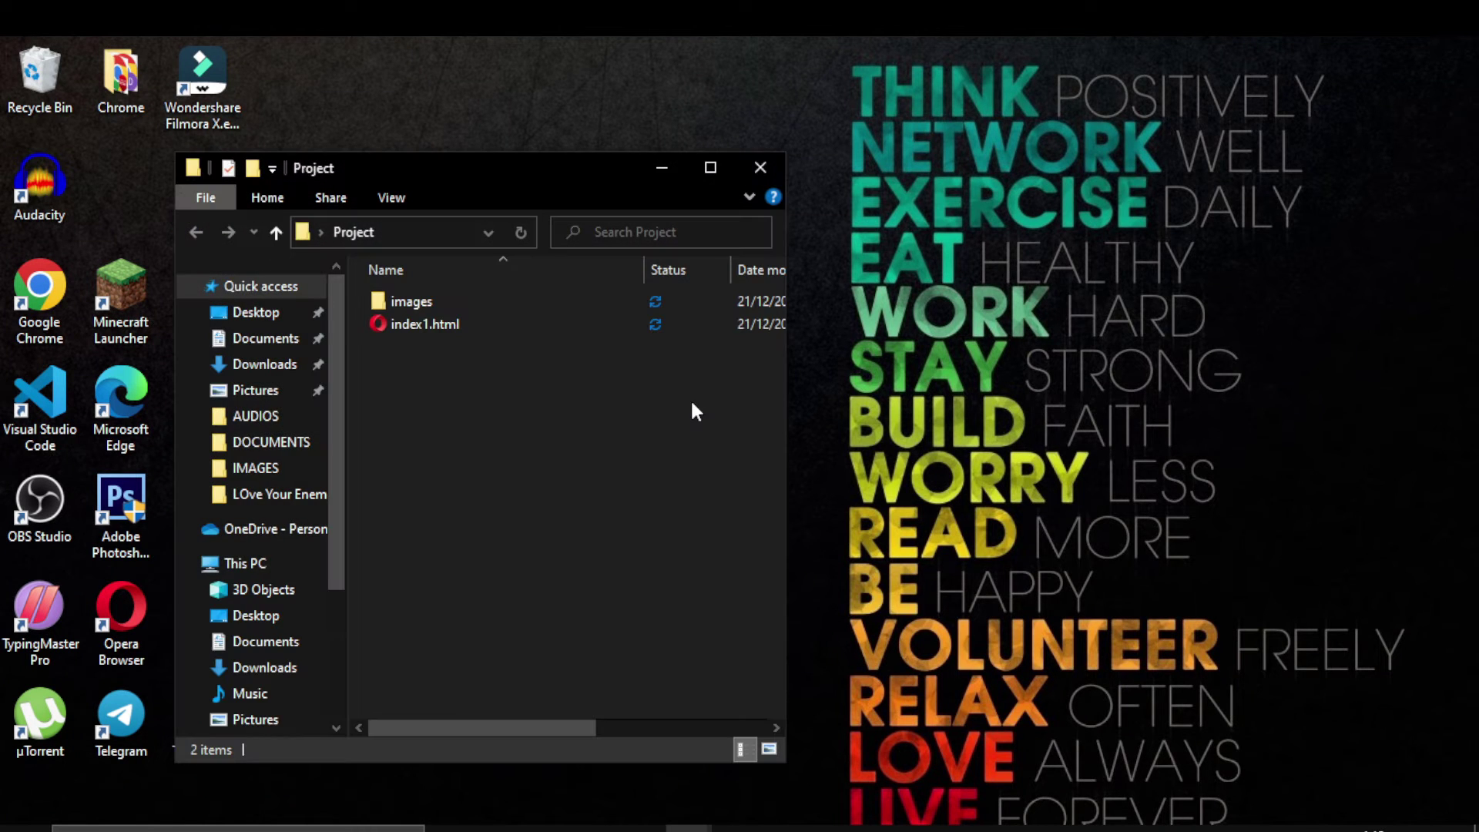
double_click(409, 299)
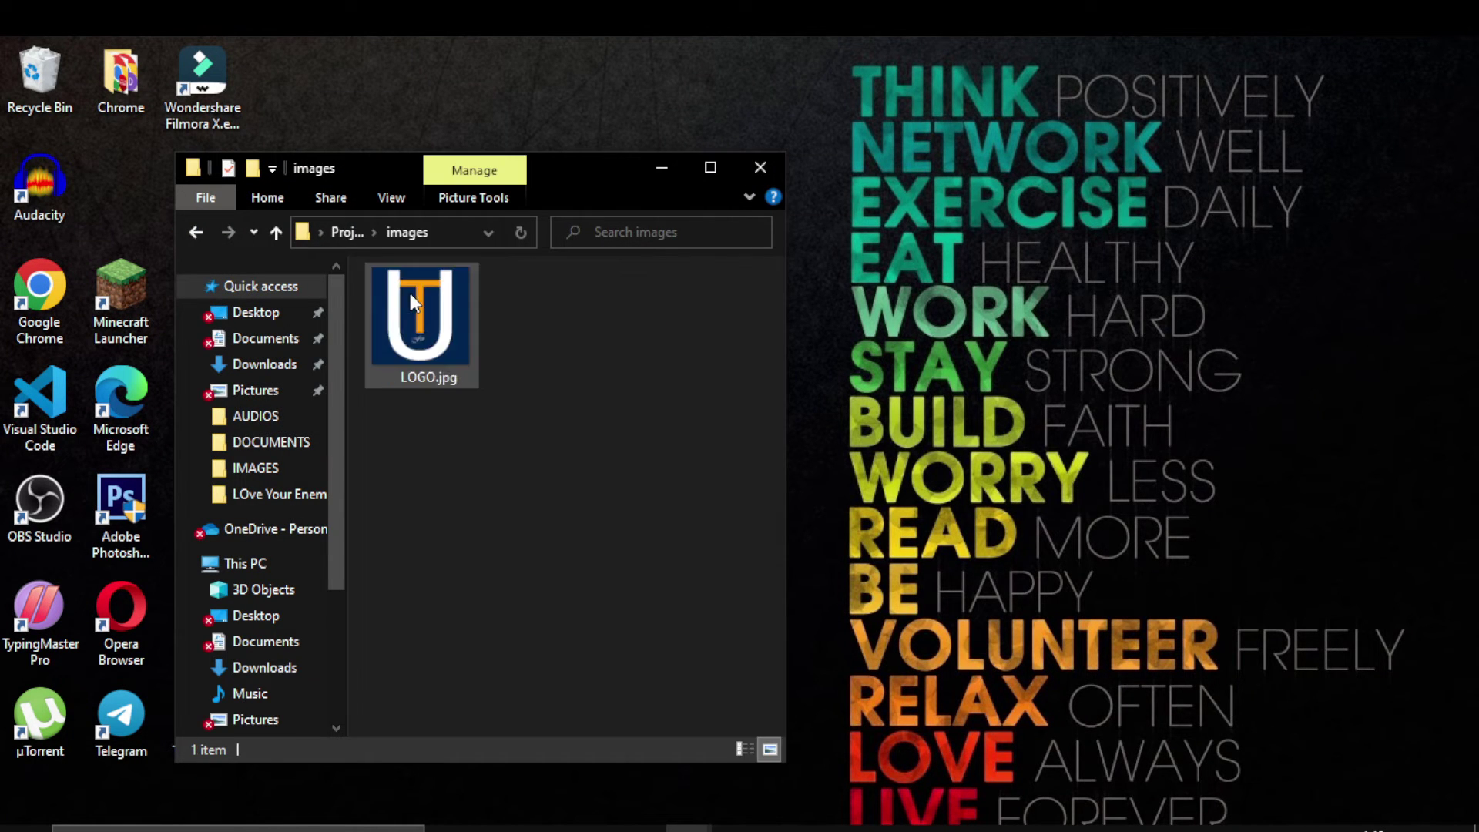
click(343, 231)
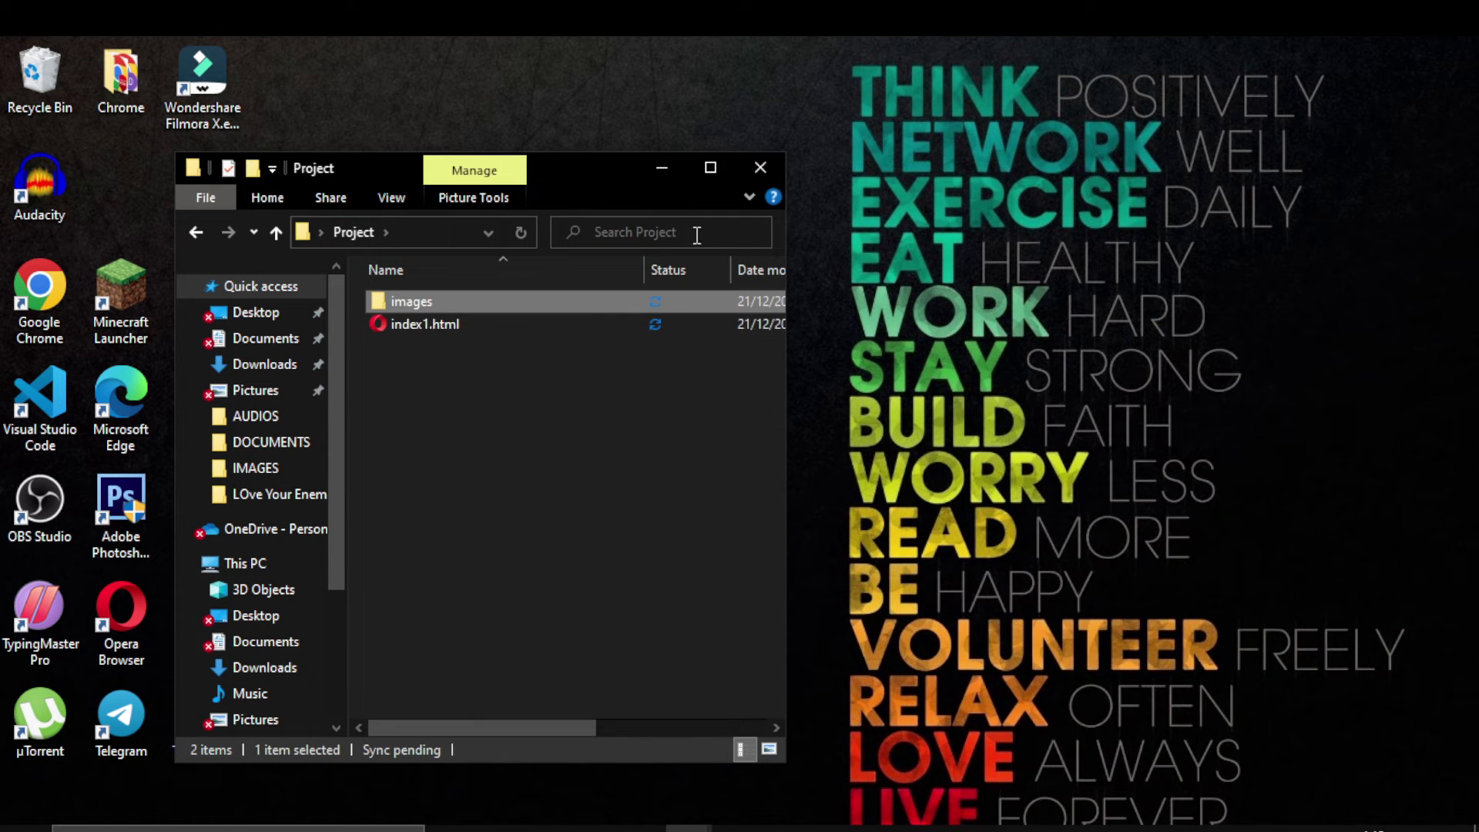
Delete the absolute file:/// path from the img src on line 8
click(662, 167)
drag(1403, 392, 445, 392)
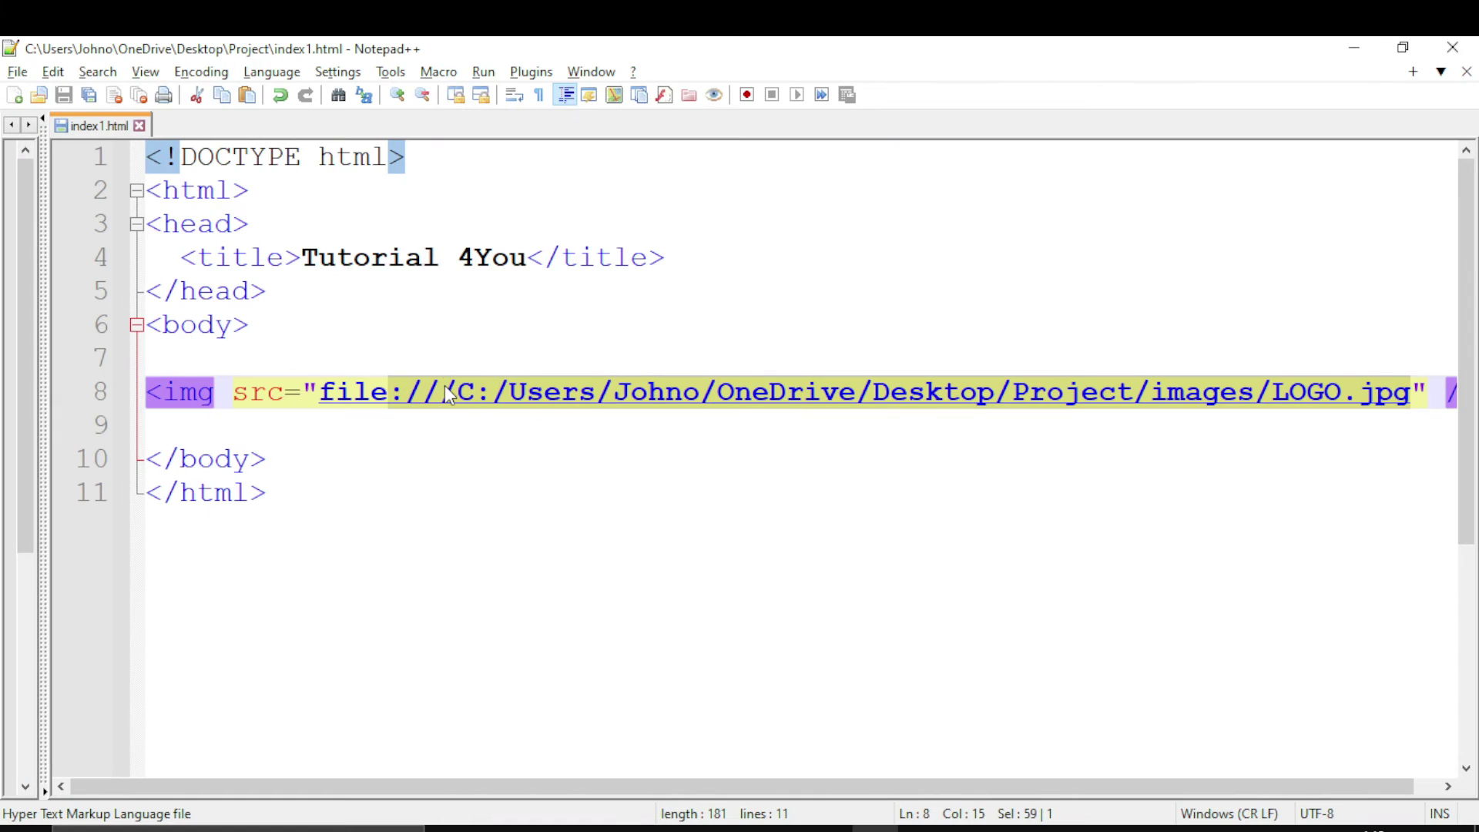
key(BackSpace)
key(BackSpace)
key(BackSpace)
key(BackSpace)
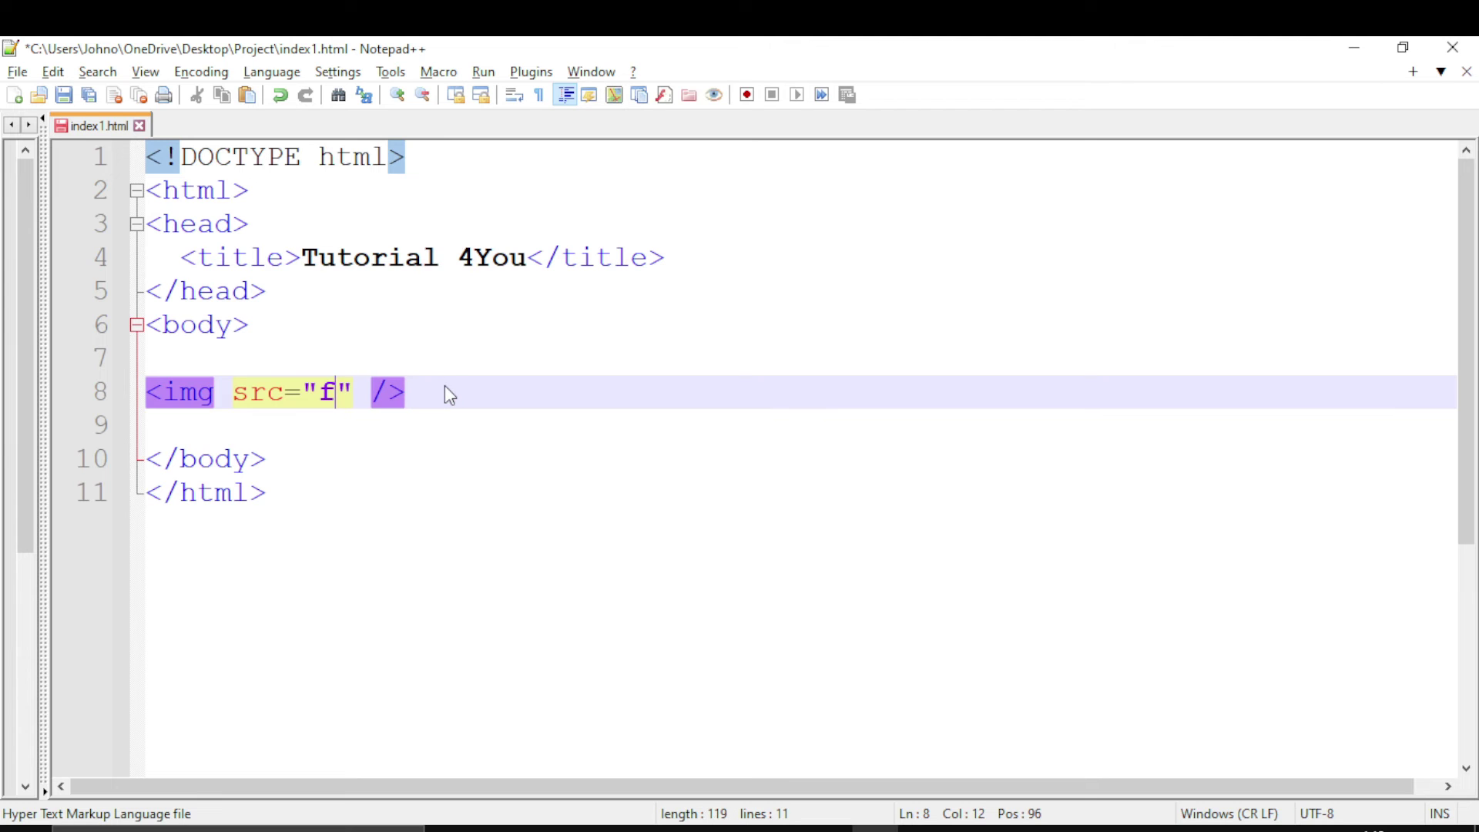
key(BackSpace)
text(images)
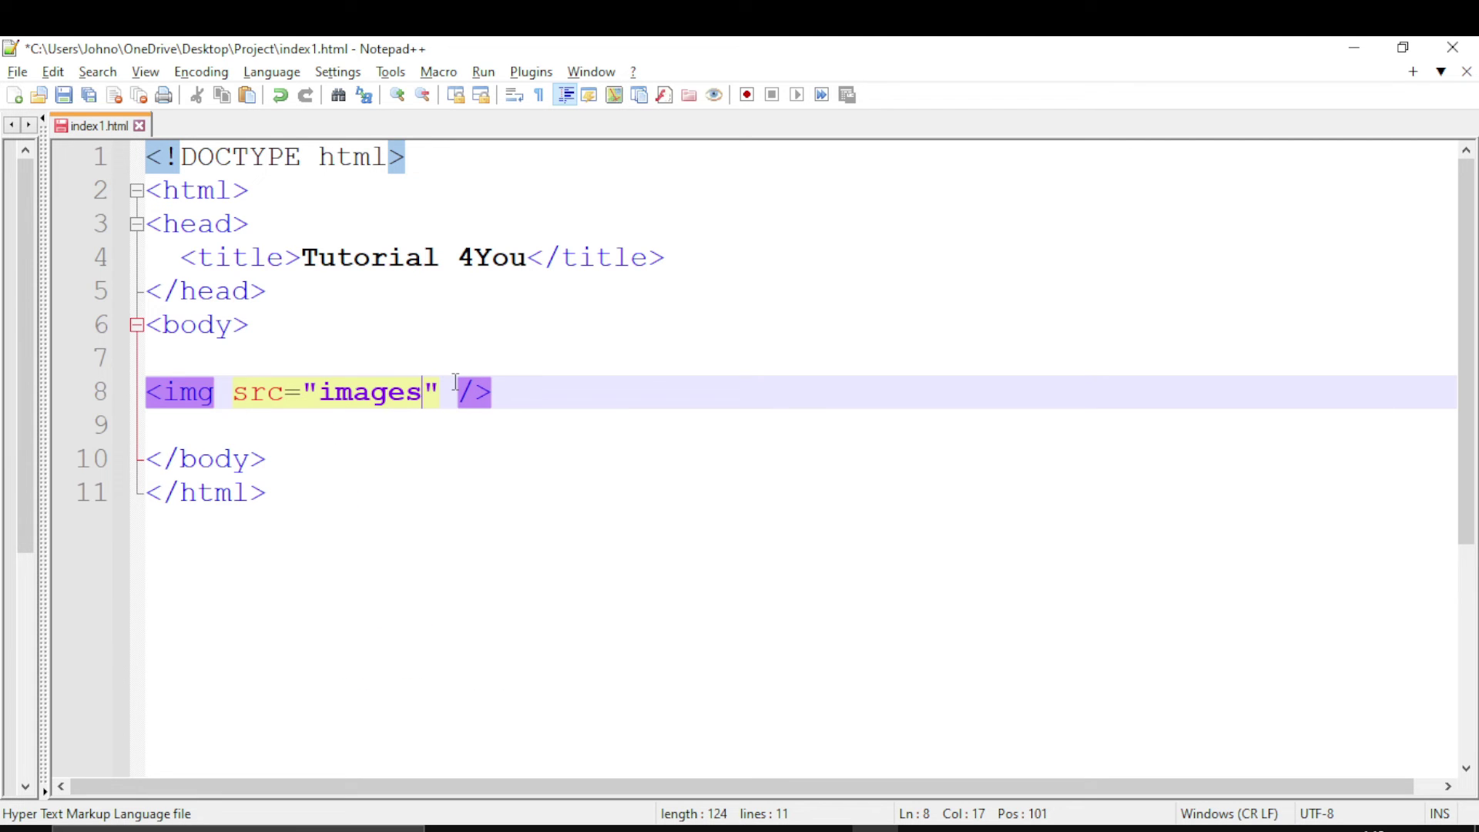
text(/L)
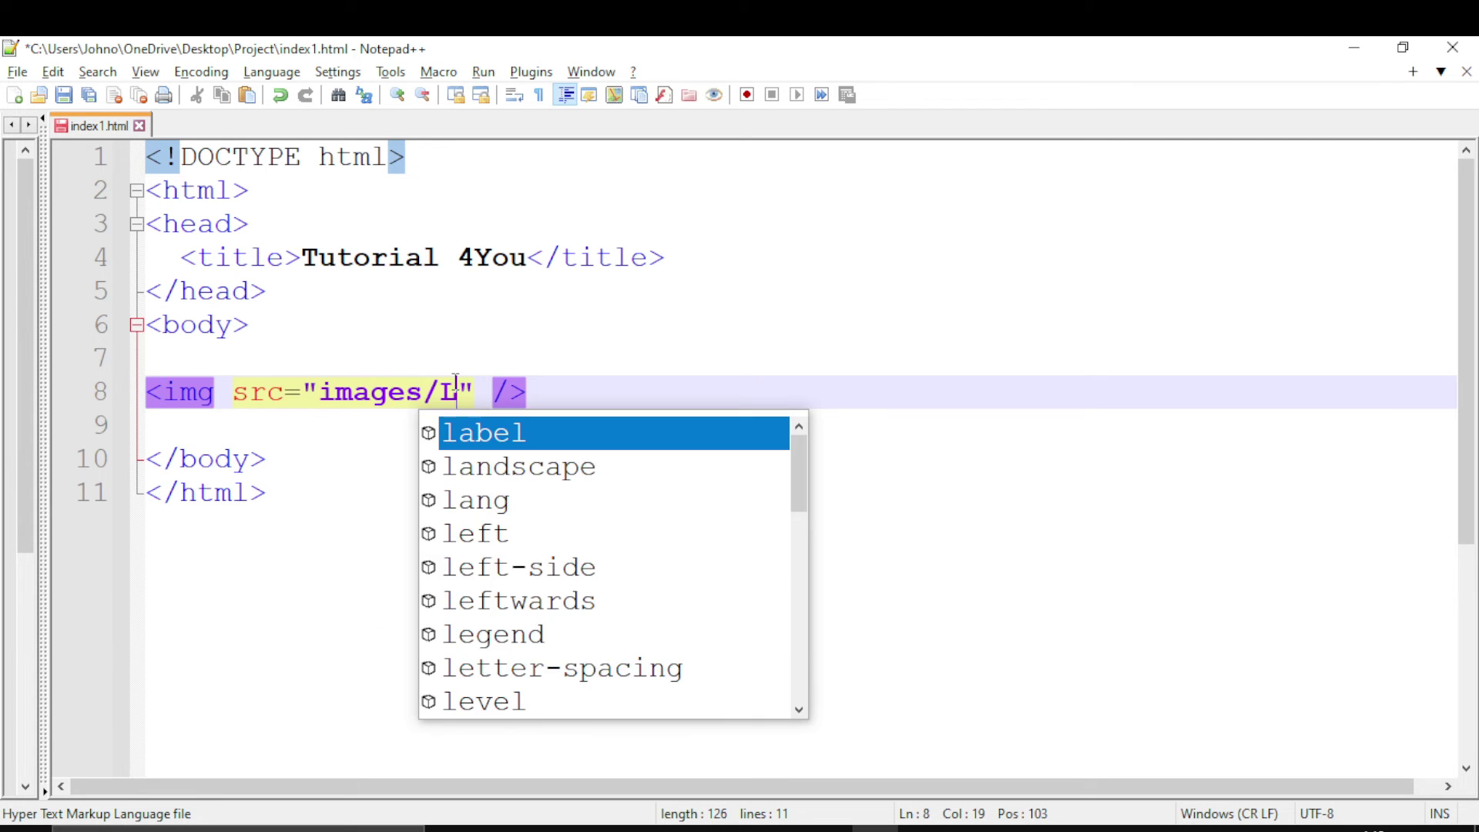
text(OGO.)
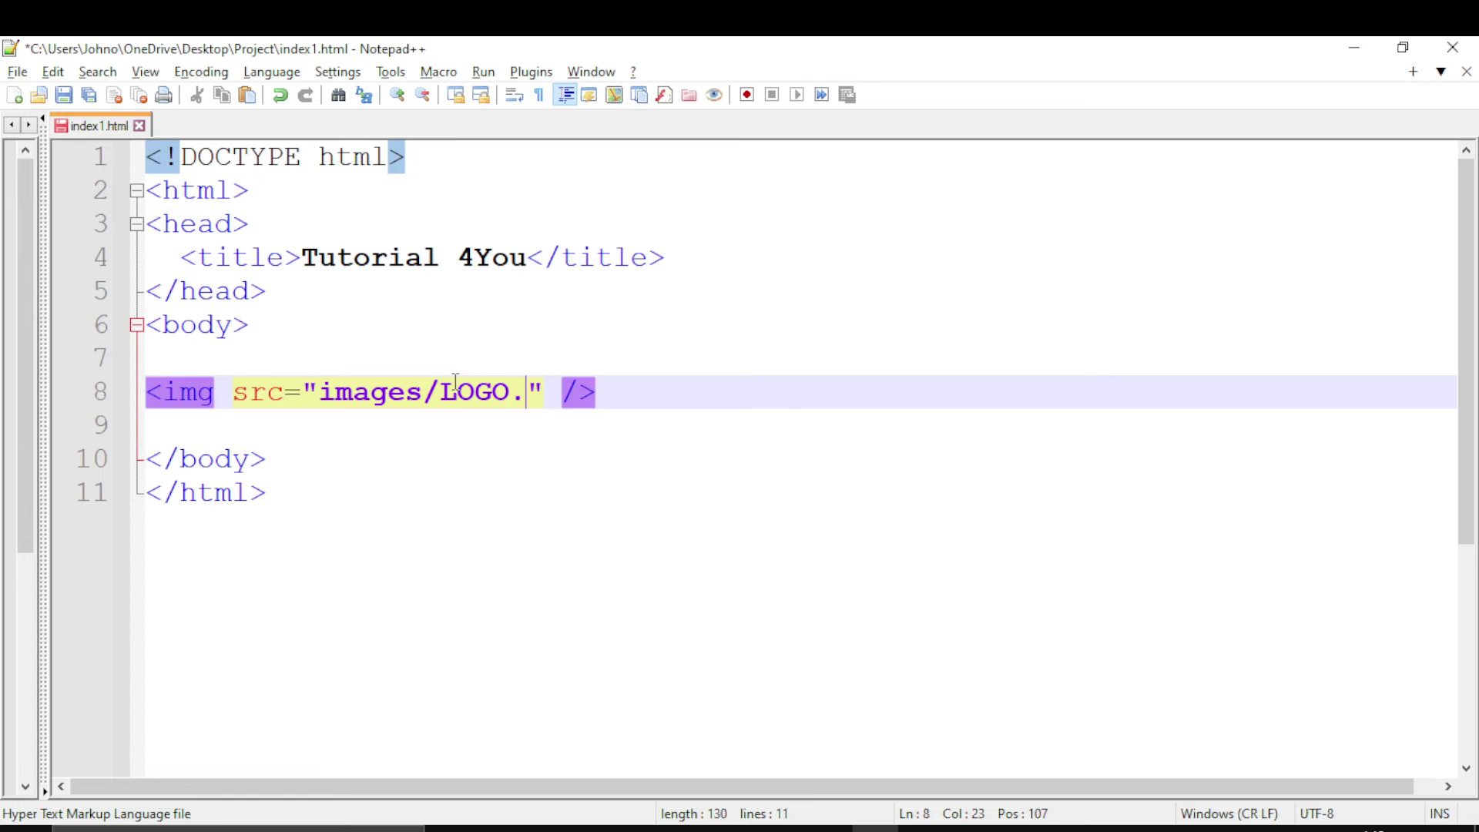
text(jpg)
Reload index1.html in Chrome to show the logo, then view the LOGO.jpg tab
key(alt+Tab)
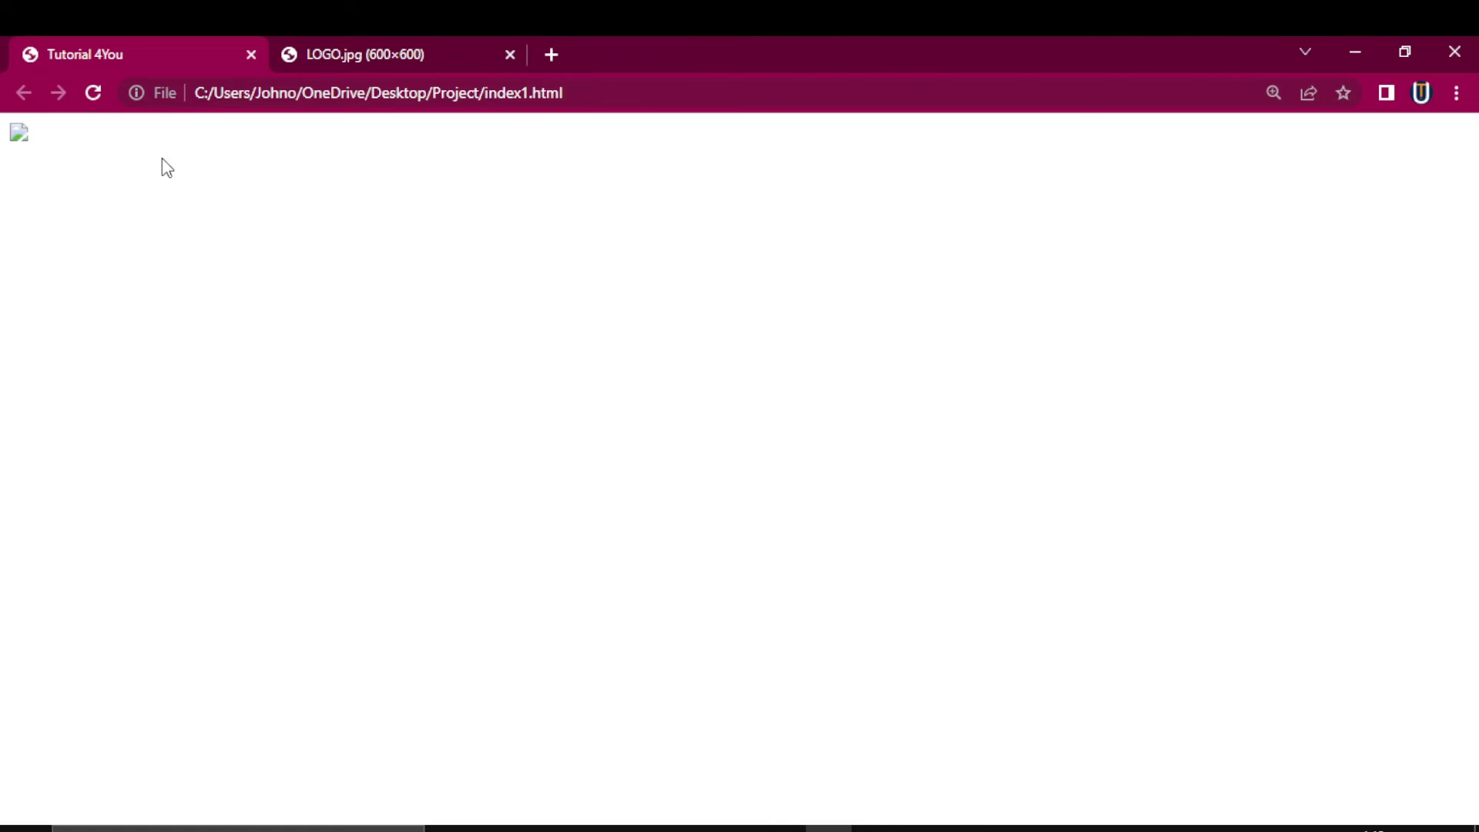
click(92, 92)
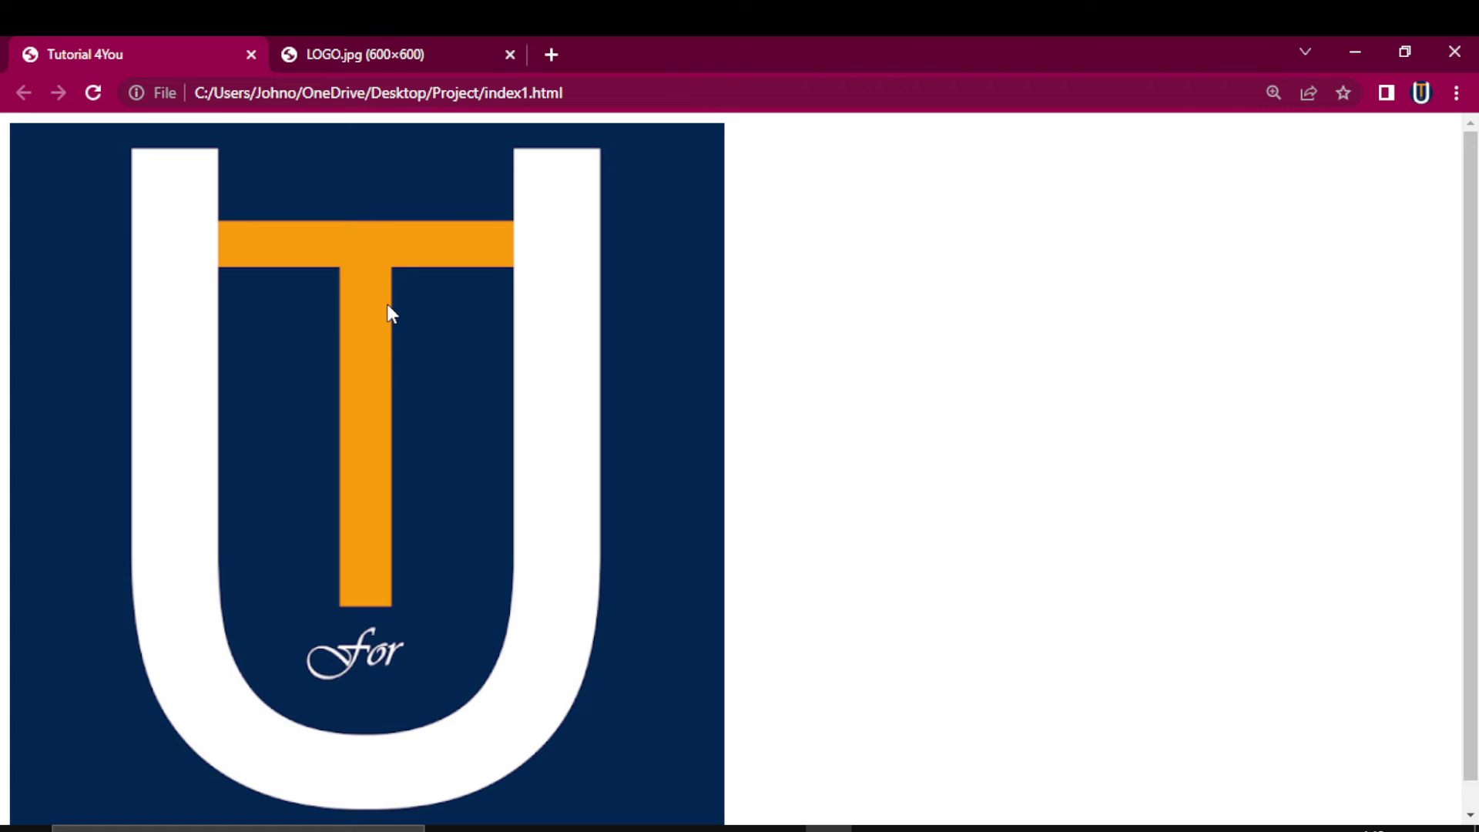
click(457, 46)
key(super+d)
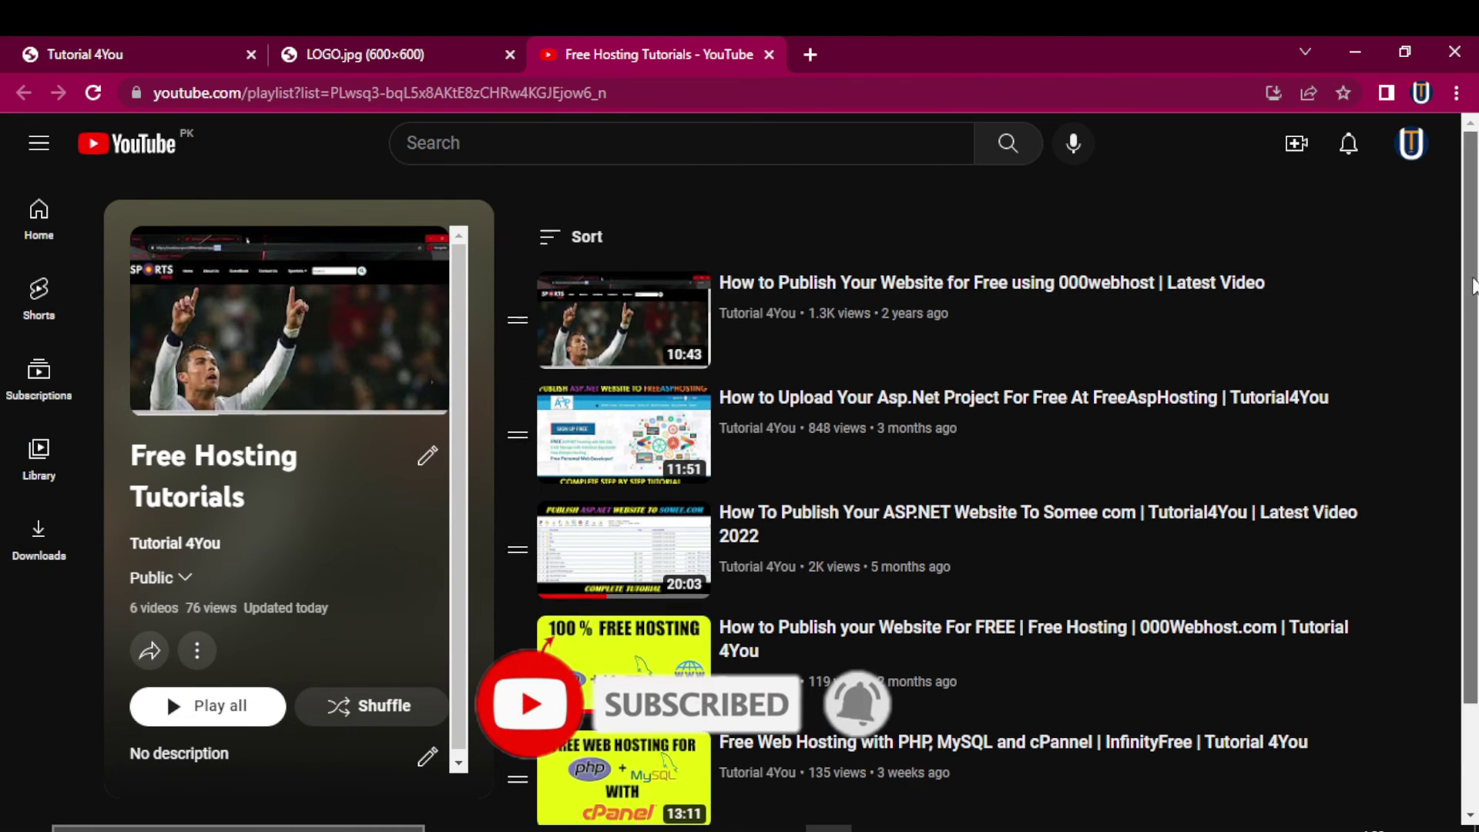
scroll(993, 500, down, 1)
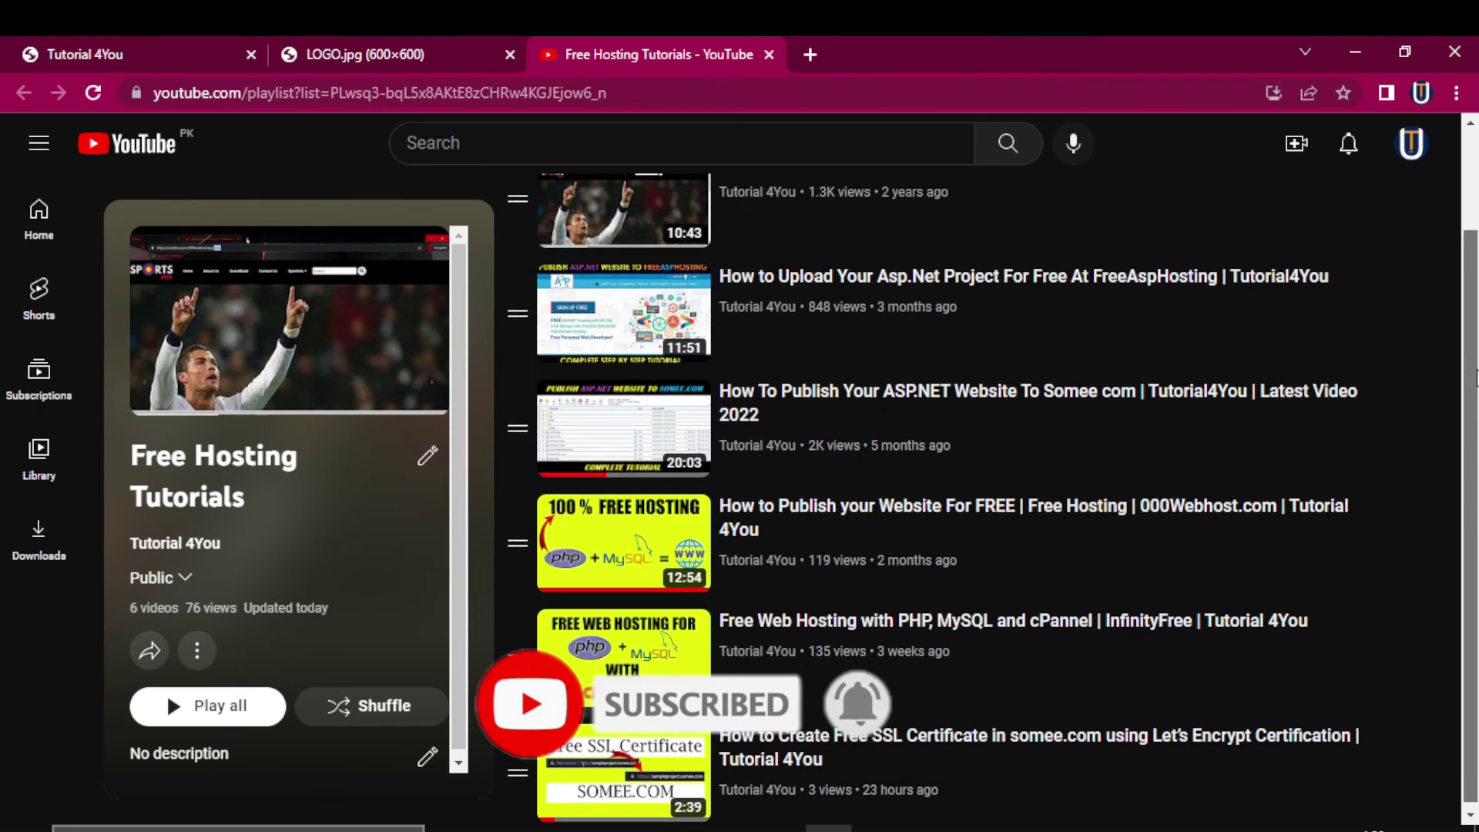
Scroll the Free Hosting Tutorials playlist, then close its YouTube tab
drag(1478, 424, 1477, 289)
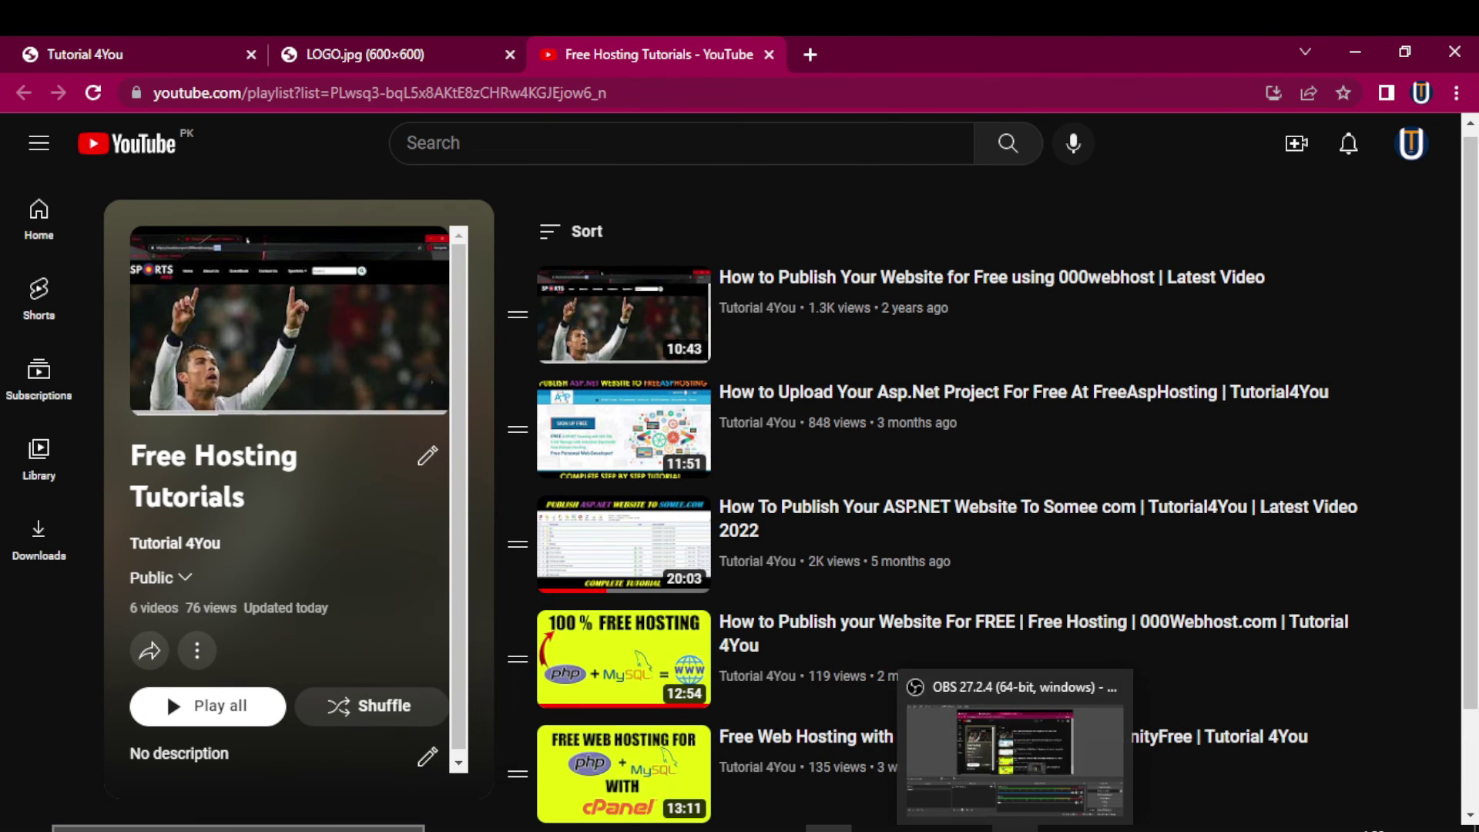
key(ctrl+w)
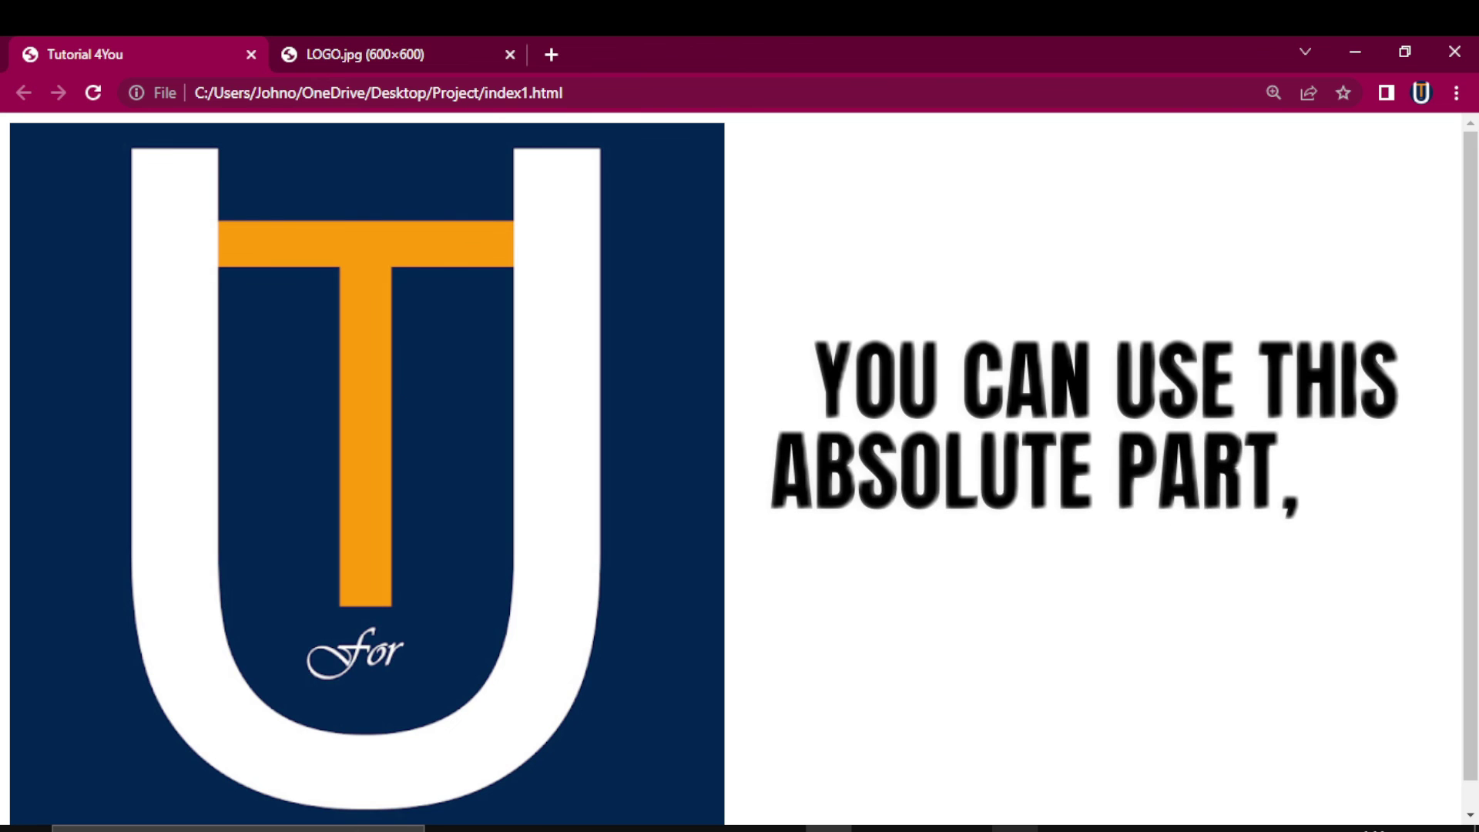